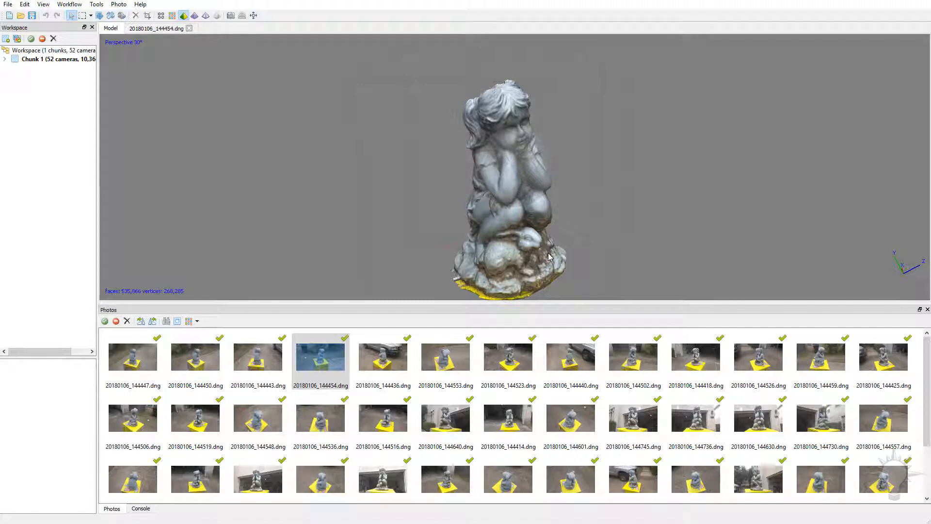
pyautogui.click(9, 5)
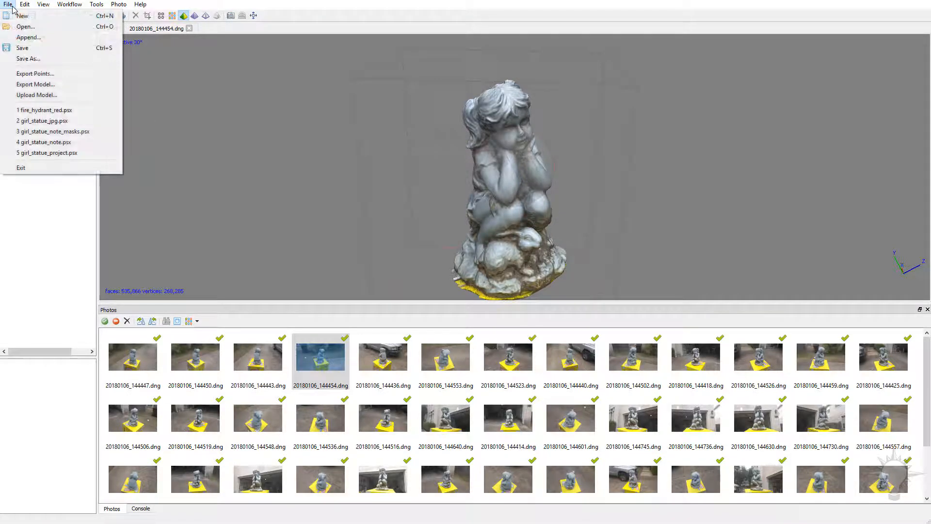
pyautogui.click(29, 84)
pyautogui.click(288, 370)
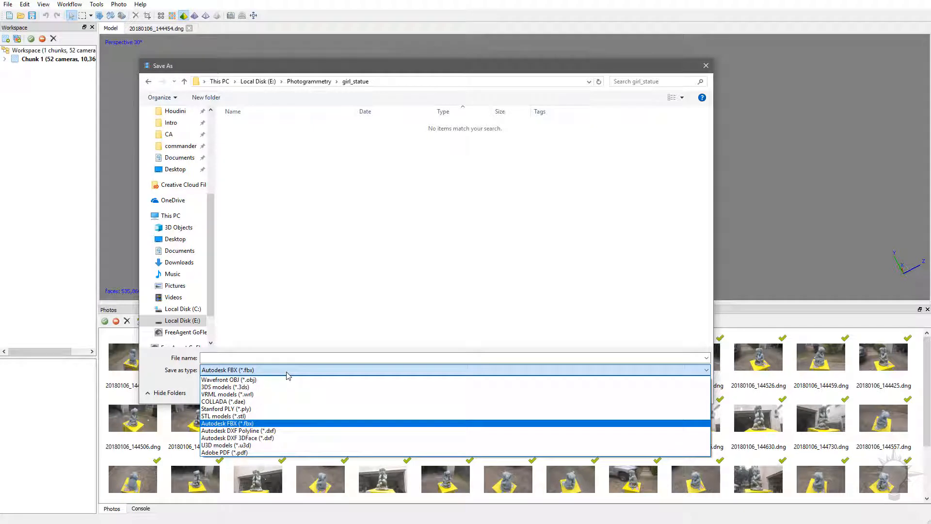
pyautogui.click(250, 423)
pyautogui.click(304, 357)
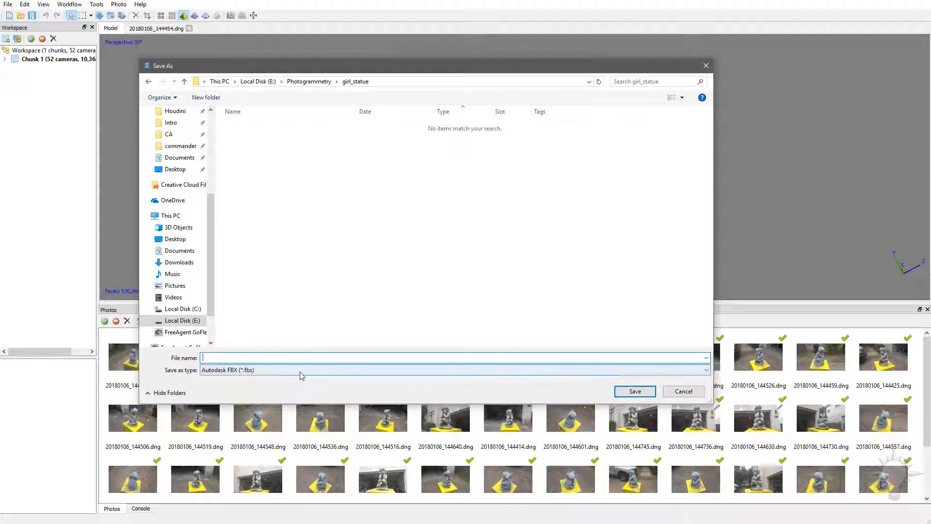
pyautogui.click(301, 371)
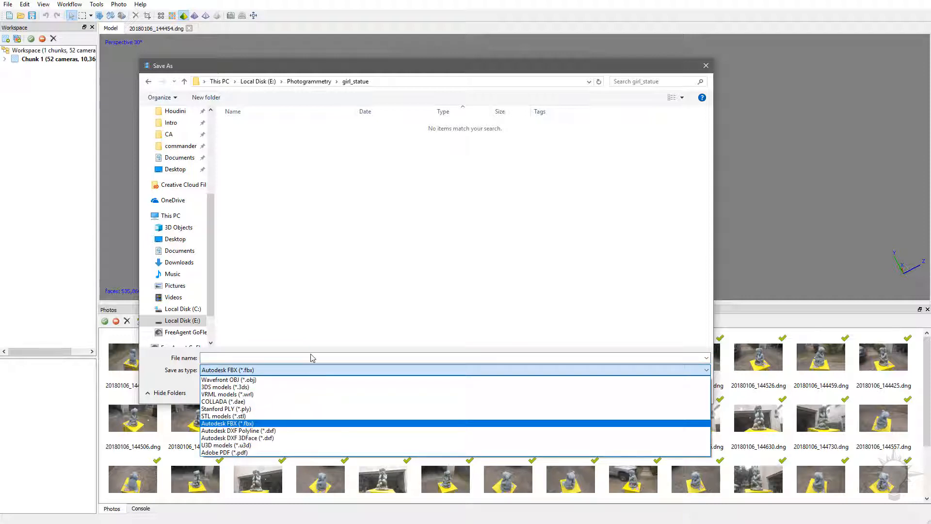
pyautogui.click(312, 358)
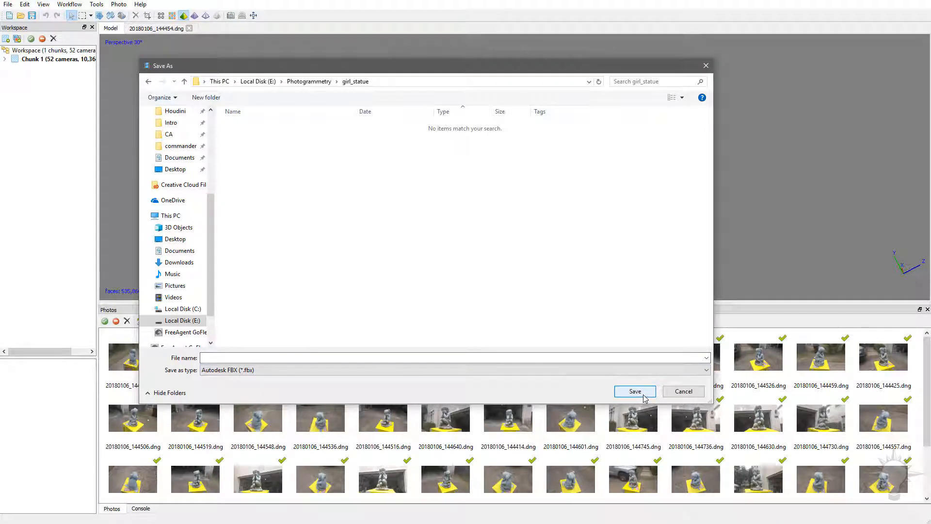
pyautogui.click(671, 392)
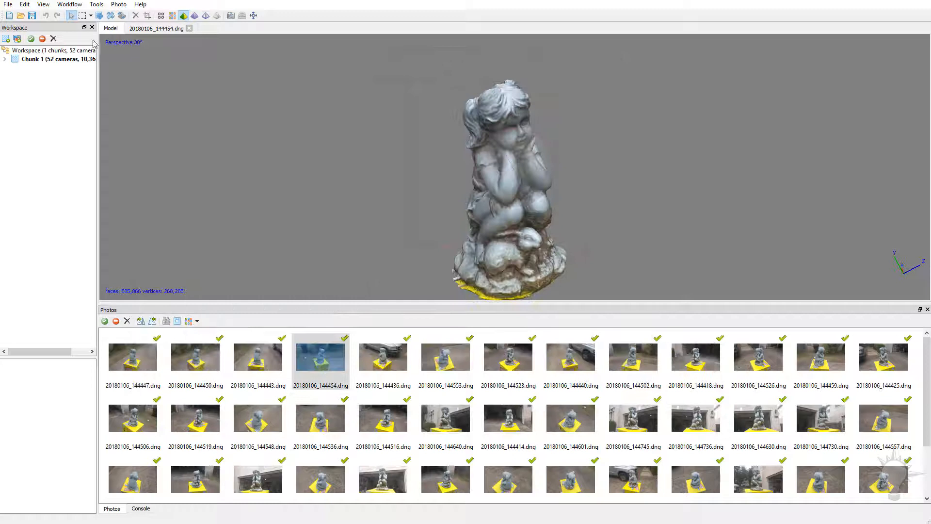
pyautogui.click(72, 5)
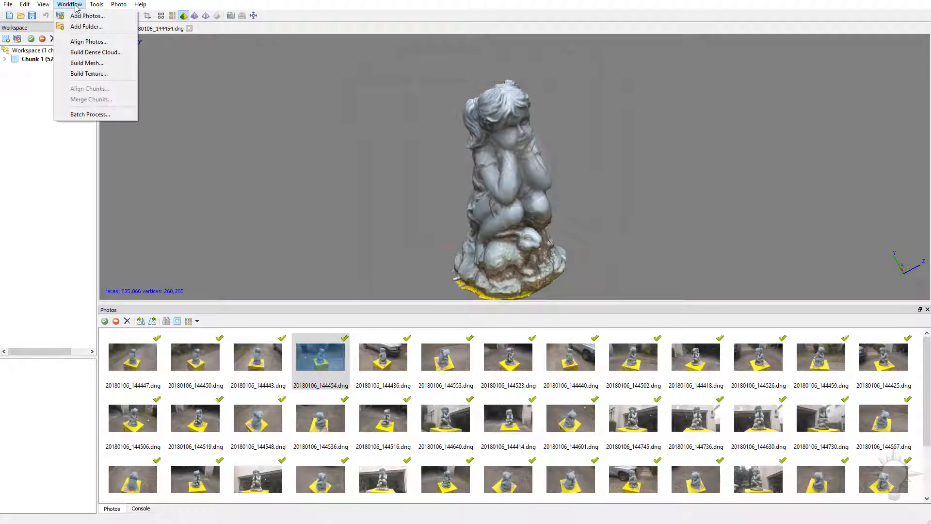
pyautogui.click(86, 74)
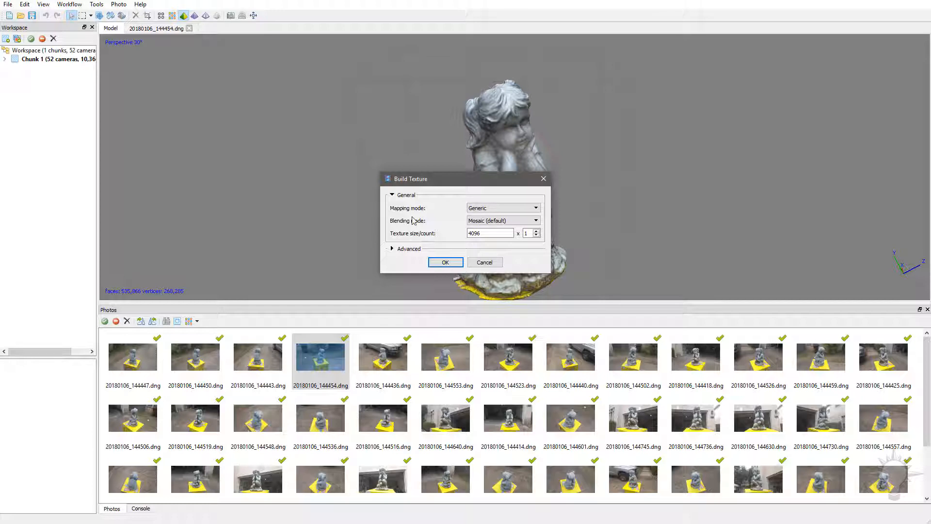
pyautogui.click(516, 210)
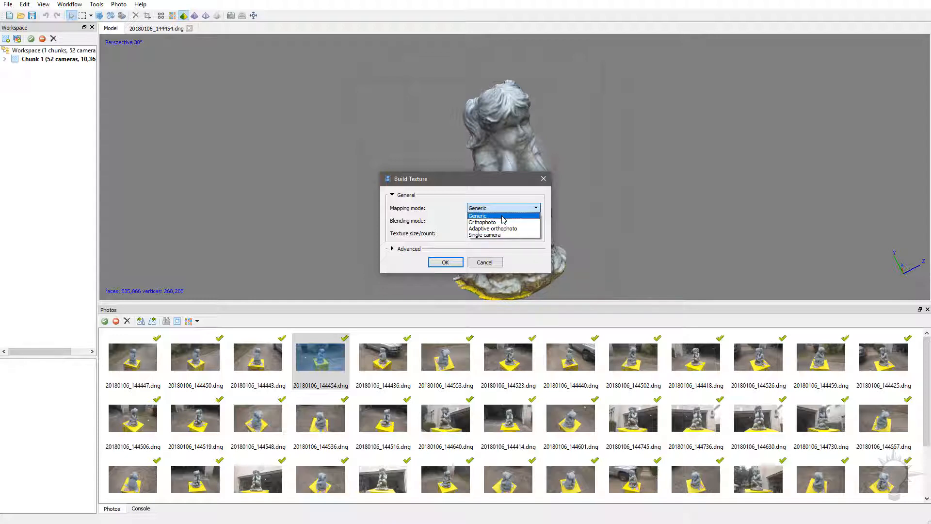
pyautogui.click(502, 216)
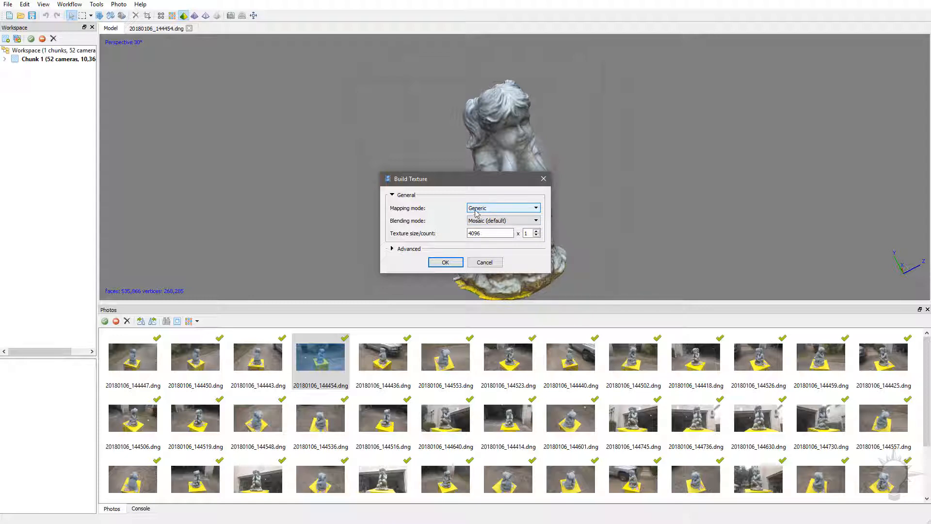
pyautogui.click(532, 221)
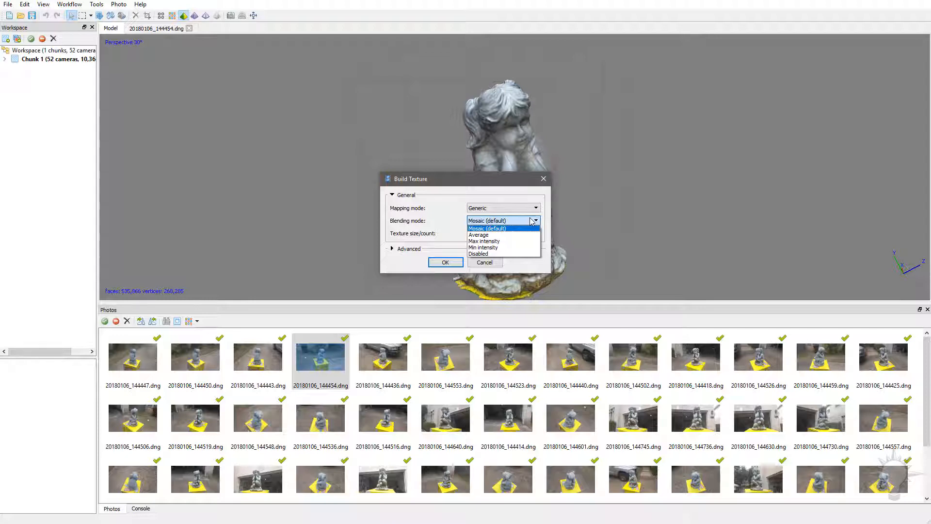
pyautogui.click(476, 265)
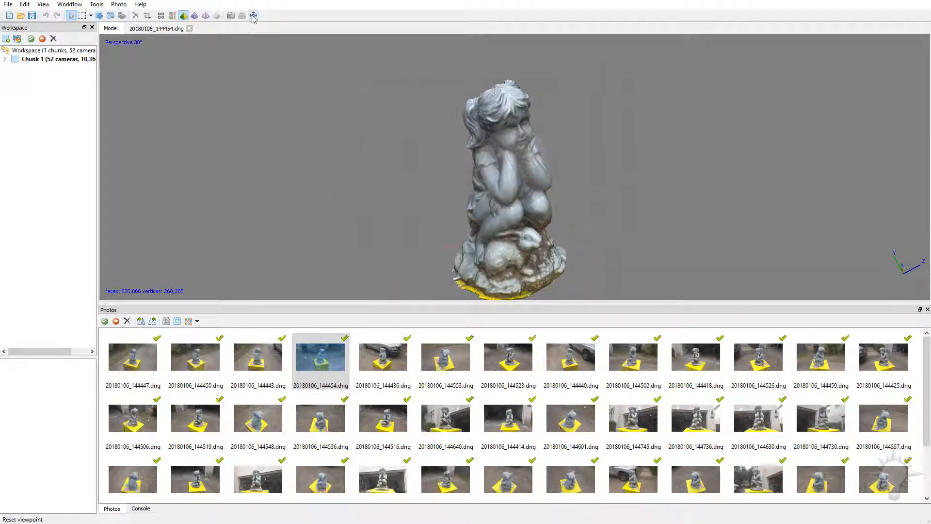
# - Reset the viewpoint, show the camera positions, examine their layout around the statue from several angles, and hide them again
pyautogui.click(253, 16)
pyautogui.click(231, 15)
pyautogui.scroll(-2, 400, 112)
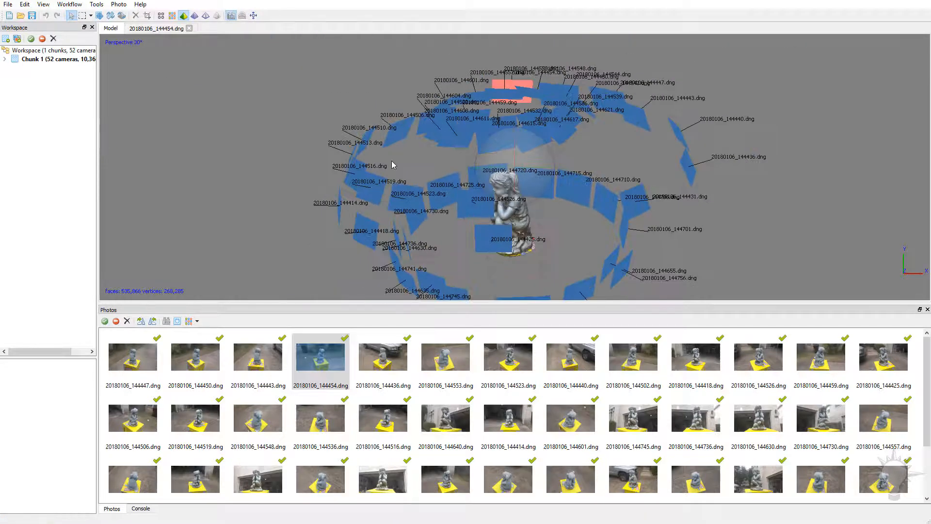
pyautogui.moveTo(440, 248); pyautogui.dragTo(570, 128)
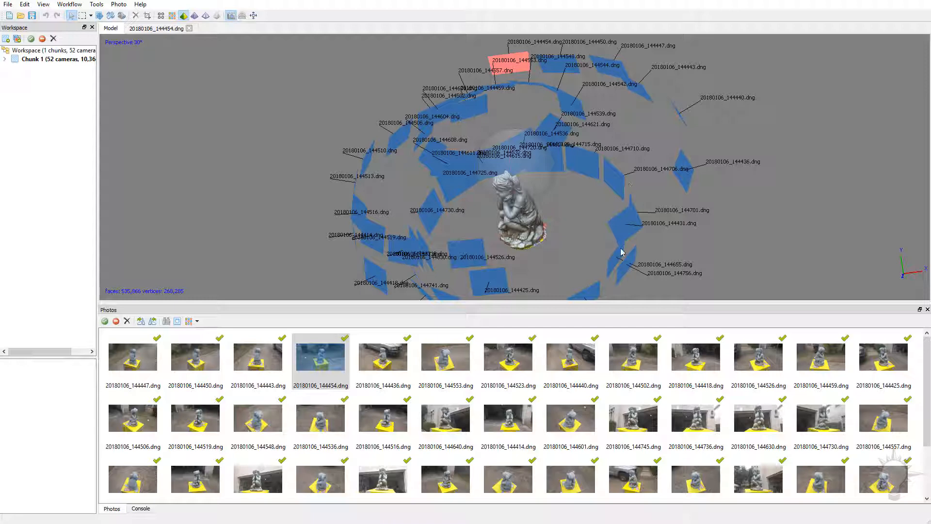
pyautogui.moveTo(594, 224); pyautogui.dragTo(630, 210)
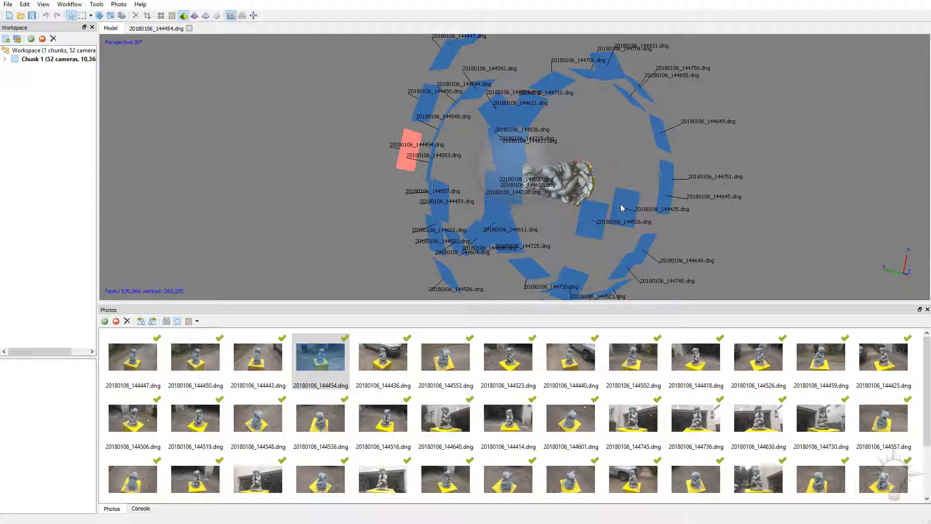
pyautogui.moveTo(578, 117); pyautogui.dragTo(571, 208)
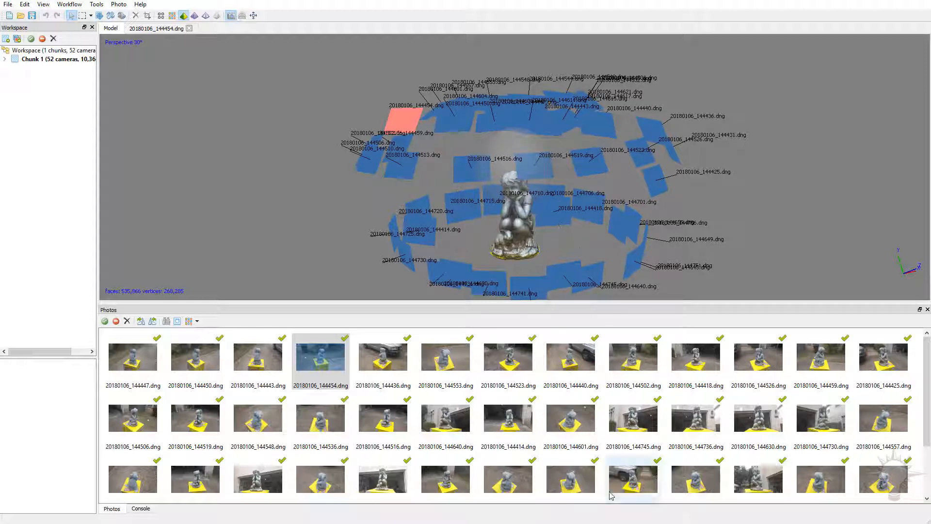
pyautogui.click(231, 15)
# - Build the model's texture with Generic mapping, Mosaic blending, one 4096 texture and hole filling on, leaving color correction off
pyautogui.click(118, 4)
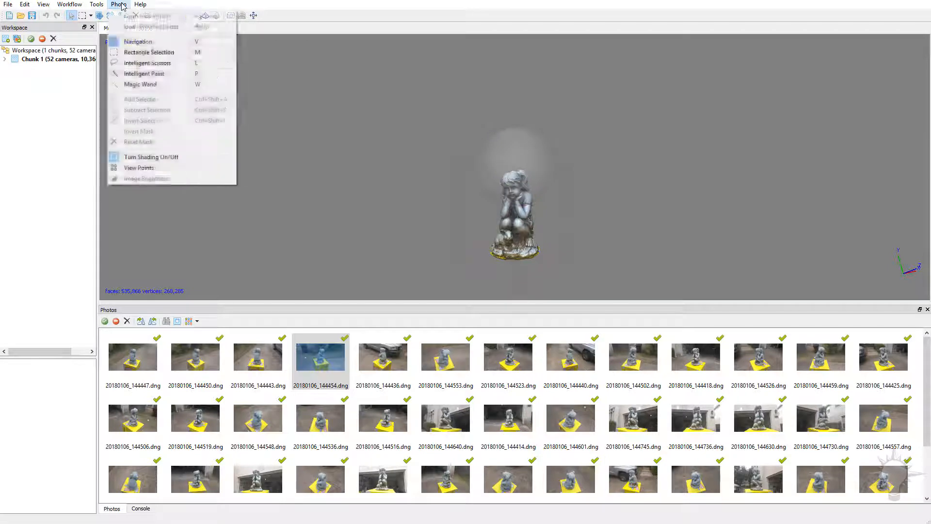
pyautogui.moveTo(69, 5)
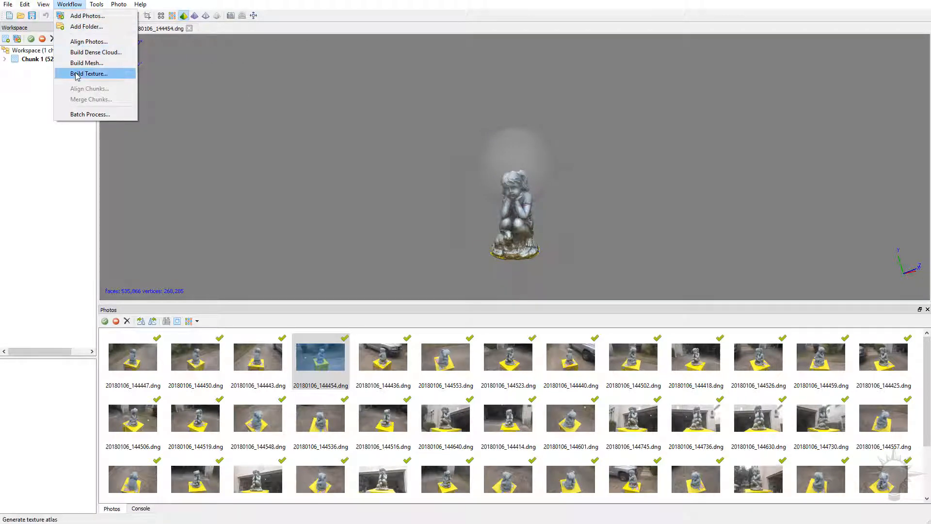
pyautogui.click(80, 73)
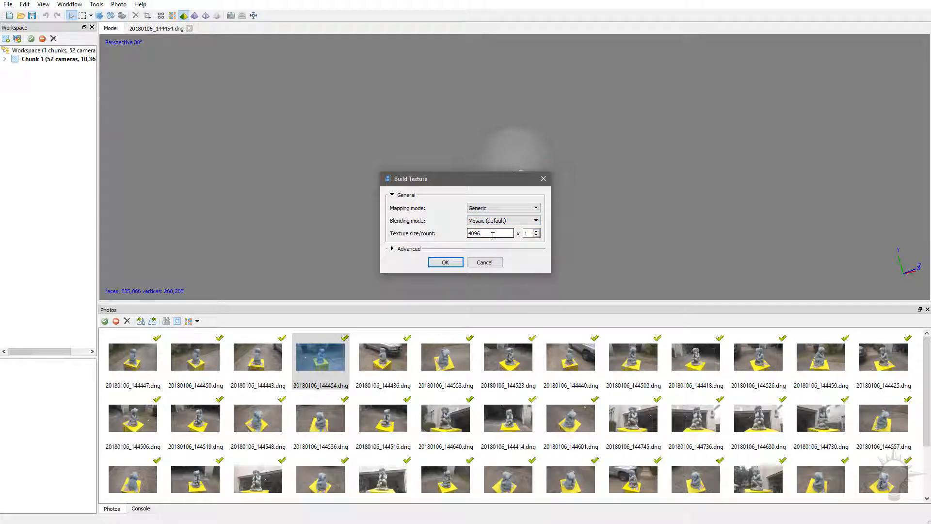
pyautogui.click(528, 233)
pyautogui.click(484, 234)
pyautogui.click(533, 233)
pyautogui.click(494, 232)
pyautogui.click(392, 249)
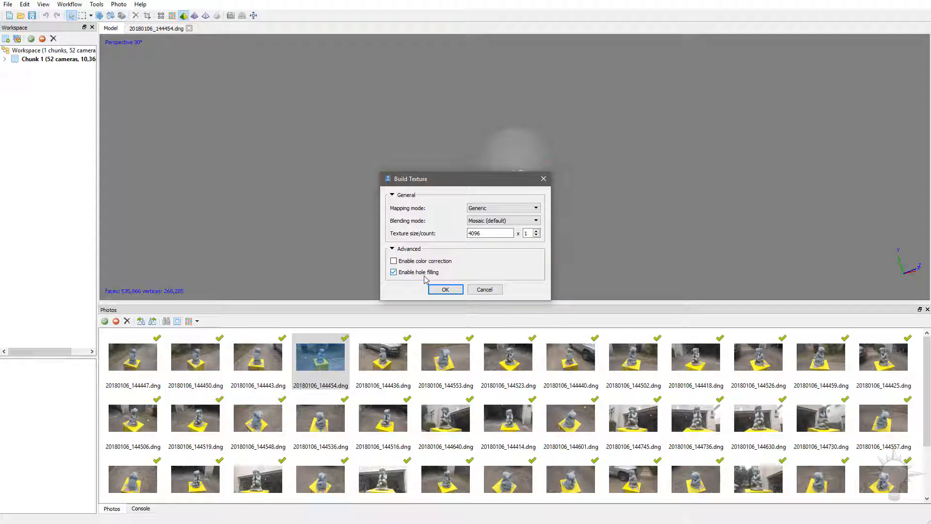
pyautogui.click(444, 289)
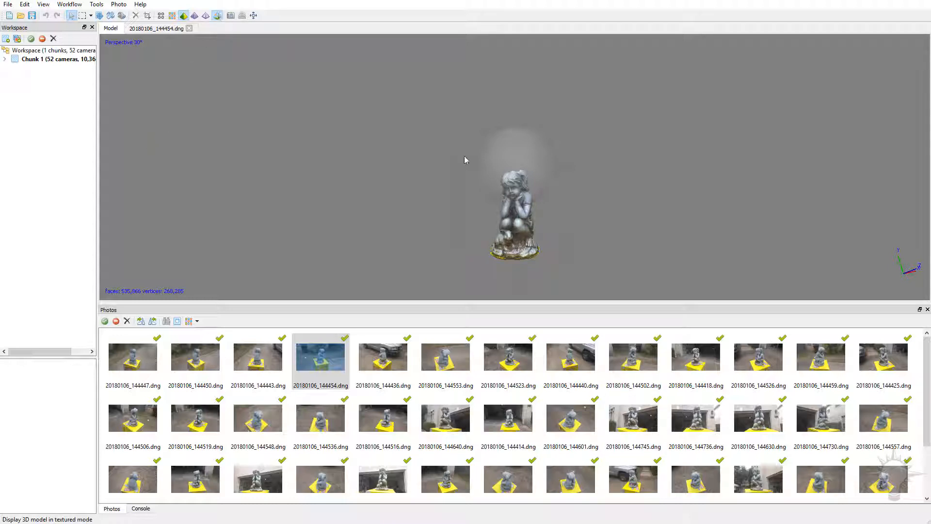
# - Examine the textured statue up close from its head to its base and from several angles
pyautogui.scroll(3, 520, 193)
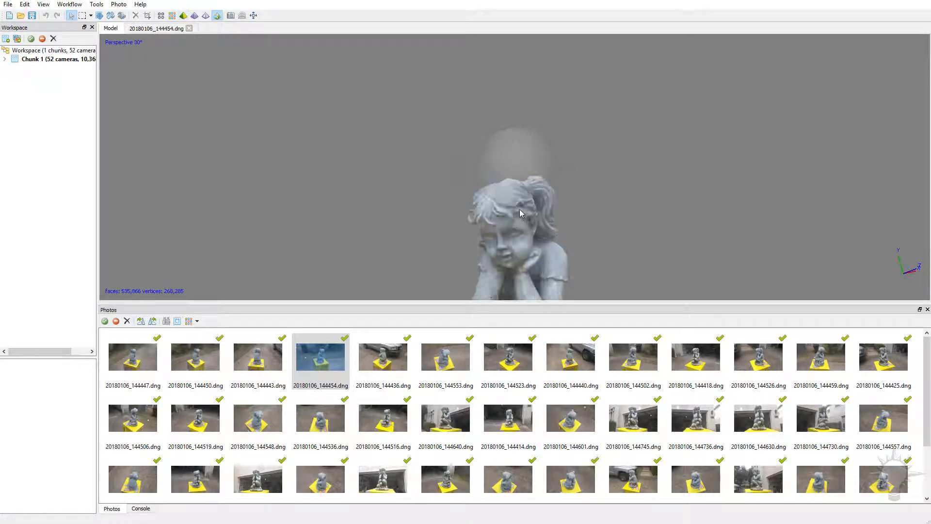
pyautogui.moveTo(521, 213)
pyautogui.mouseDown()
pyautogui.moveTo(543, 210)
pyautogui.moveTo(526, 190)
pyautogui.moveTo(539, 167)
pyautogui.moveTo(491, 167)
pyautogui.moveTo(505, 166)
pyautogui.moveTo(511, 188)
pyautogui.moveTo(542, 157)
pyautogui.moveTo(505, 170)
pyautogui.moveTo(511, 162)
pyautogui.moveTo(518, 174)
pyautogui.moveTo(485, 161)
pyautogui.moveTo(529, 179)
pyautogui.moveTo(516, 166)
pyautogui.moveTo(519, 120)
pyautogui.moveTo(493, 192)
pyautogui.moveTo(494, 177)
pyautogui.moveTo(525, 189)
pyautogui.moveTo(523, 227)
pyautogui.mouseUp()
pyautogui.scroll(5, 539, 167)
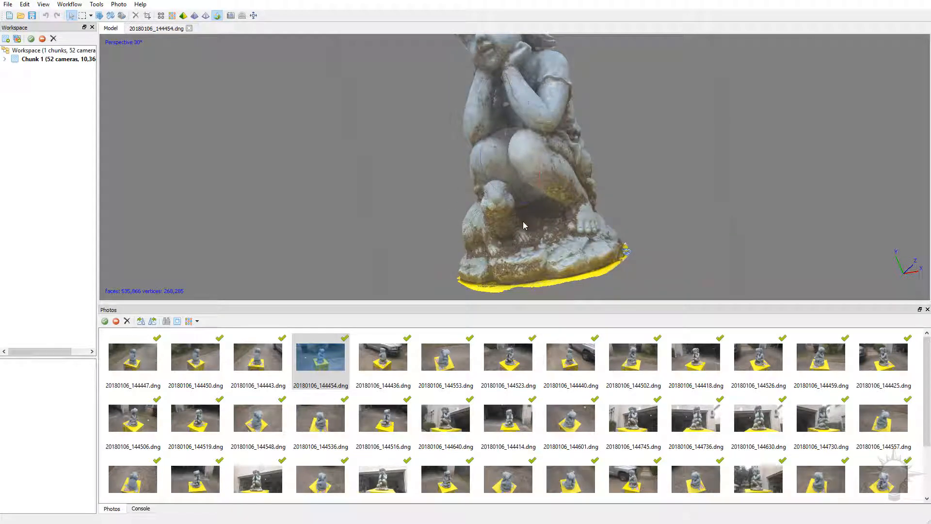
pyautogui.moveTo(526, 164); pyautogui.dragTo(529, 148)
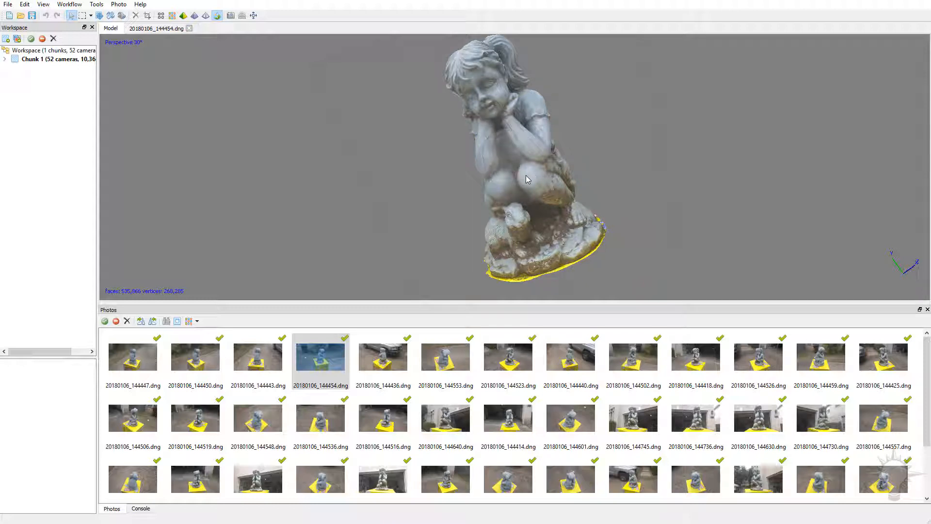
pyautogui.moveTo(528, 180); pyautogui.dragTo(513, 153)
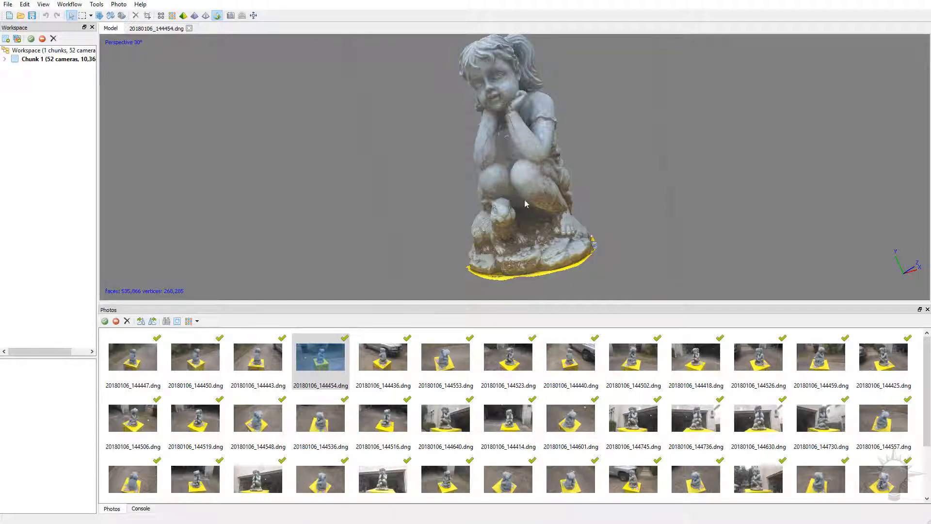
pyautogui.moveTo(512, 154); pyautogui.dragTo(509, 204)
# - Export the model as an Autodesk FBX named girl_statue_nomask into the Photogrammetry girl_statue folder, with a TIFF texture
pyautogui.click(8, 5)
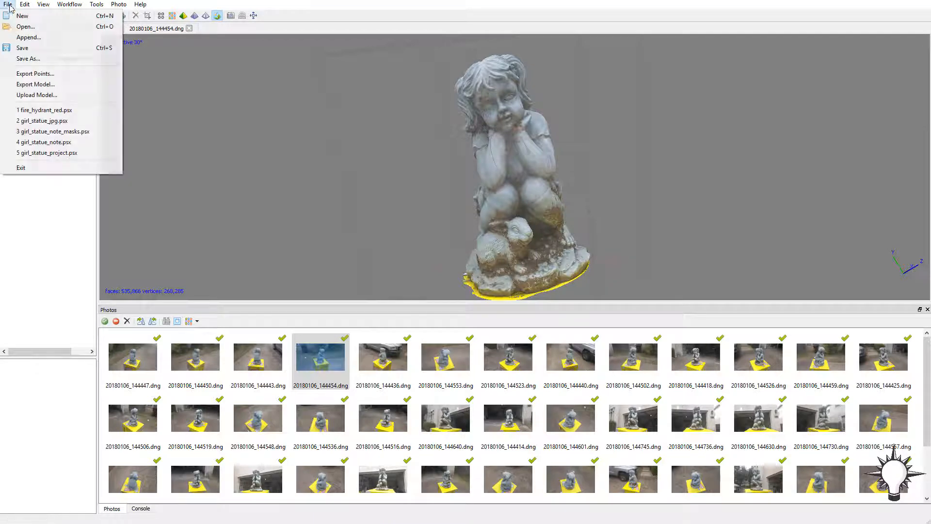
pyautogui.click(31, 85)
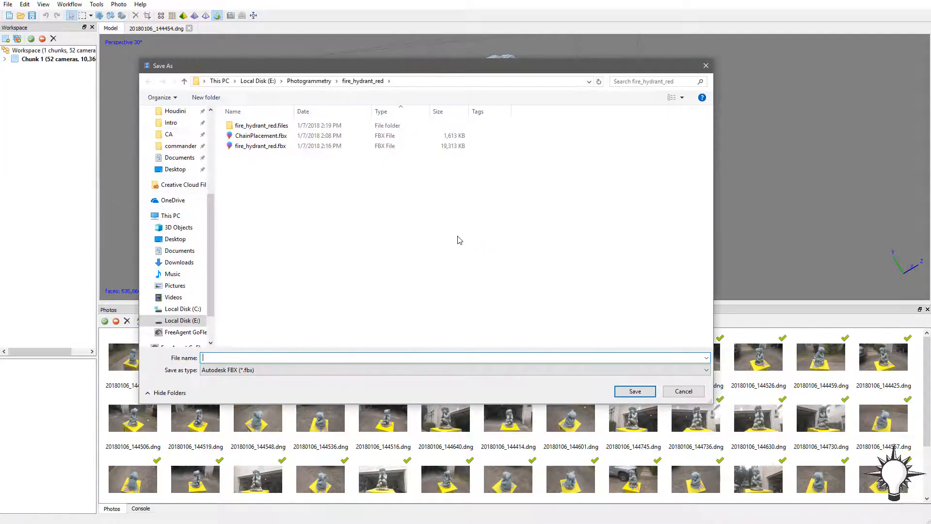
pyautogui.click(309, 81)
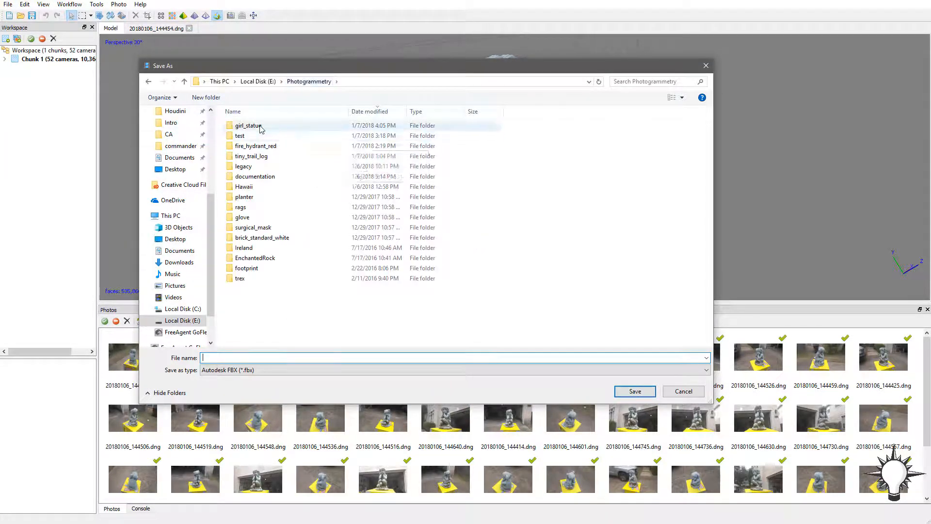
pyautogui.doubleClick(252, 125)
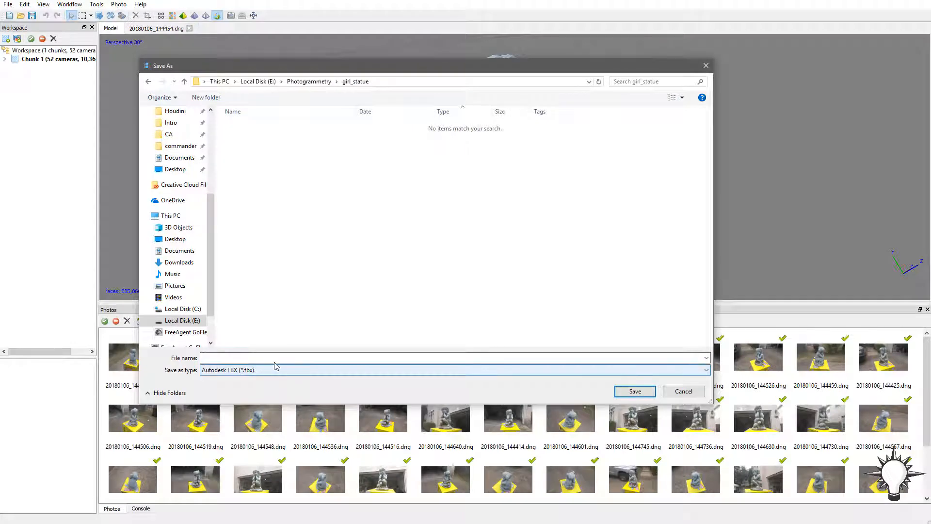
pyautogui.write('irl_statue_nomask')
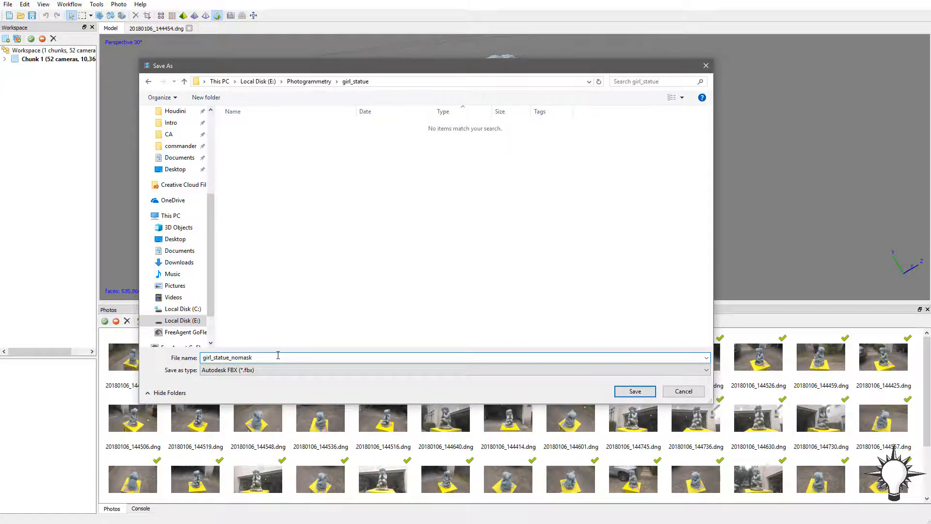
pyautogui.press('Return')
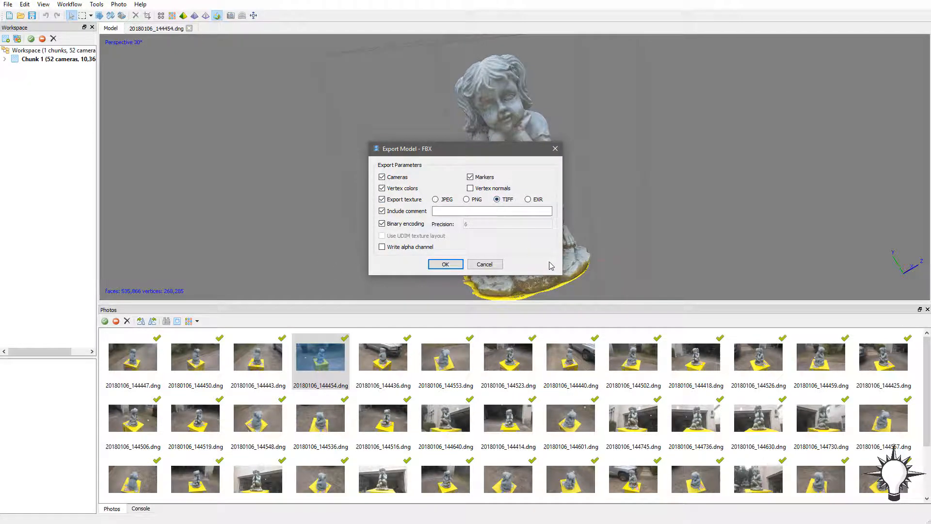
pyautogui.click(445, 264)
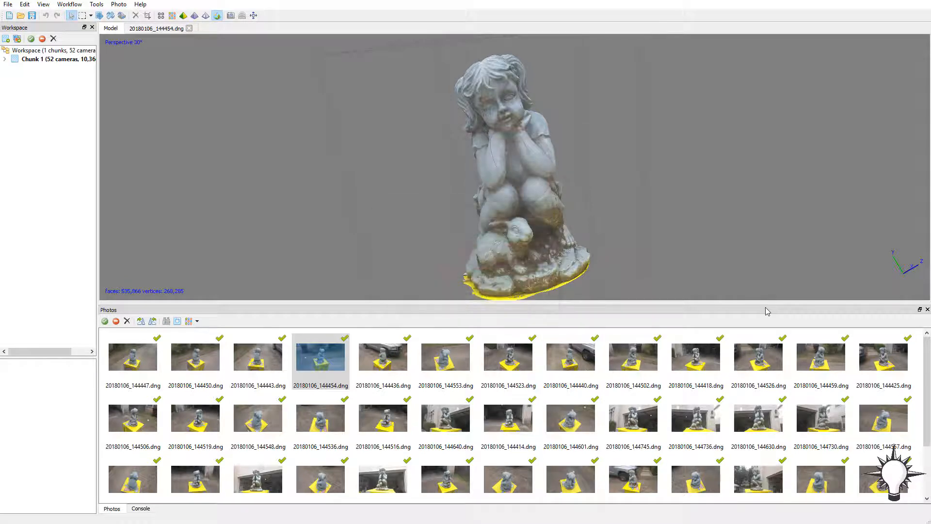